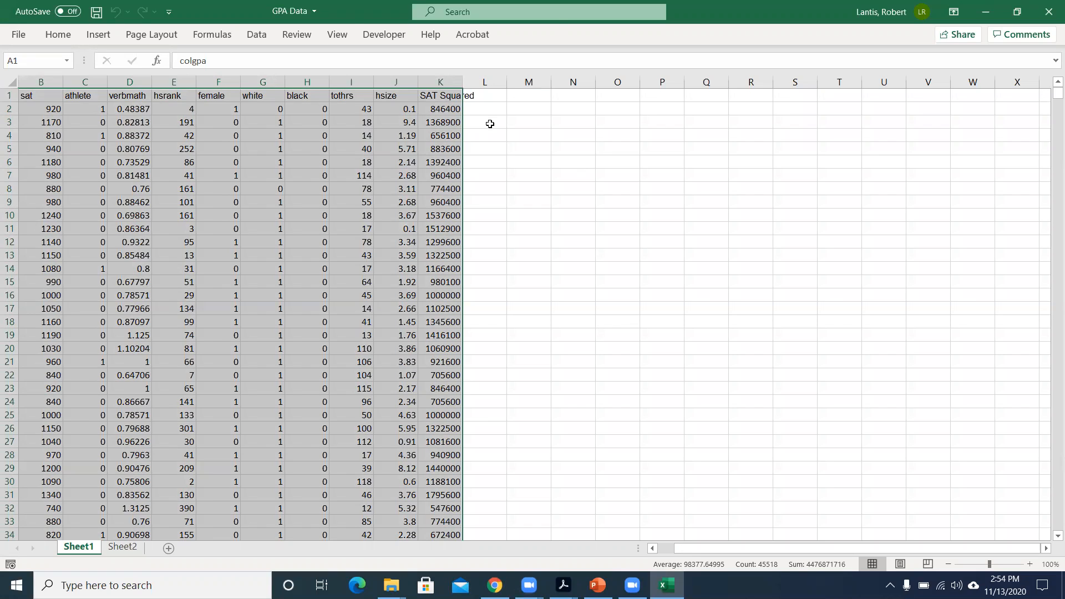
# Open the Regression tool from the Data Analysis tools for the GPA data
pyautogui.click(254, 36)
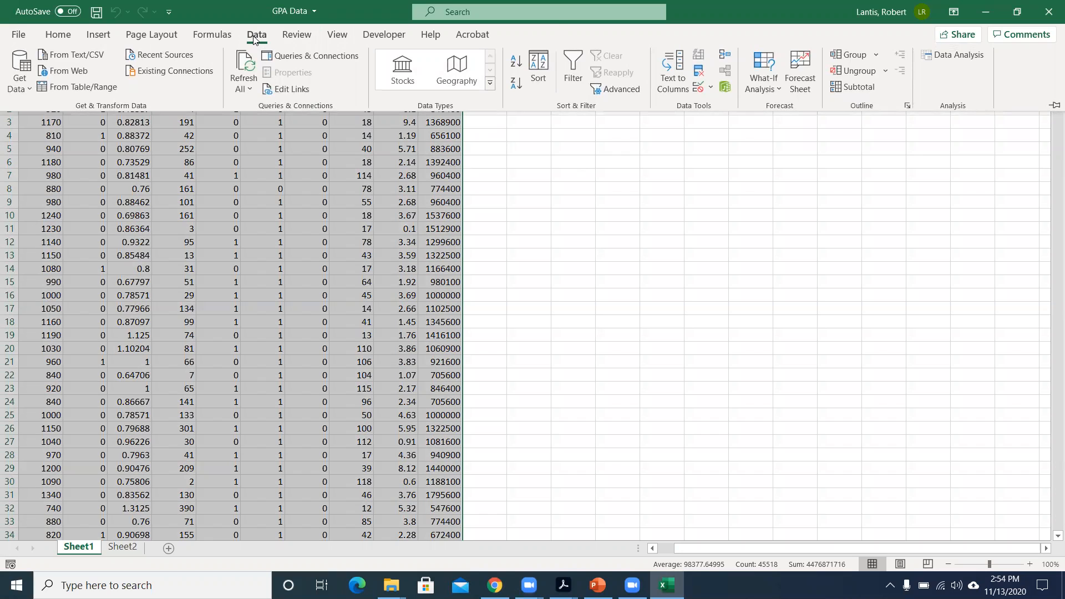
pyautogui.click(255, 36)
pyautogui.click(255, 36)
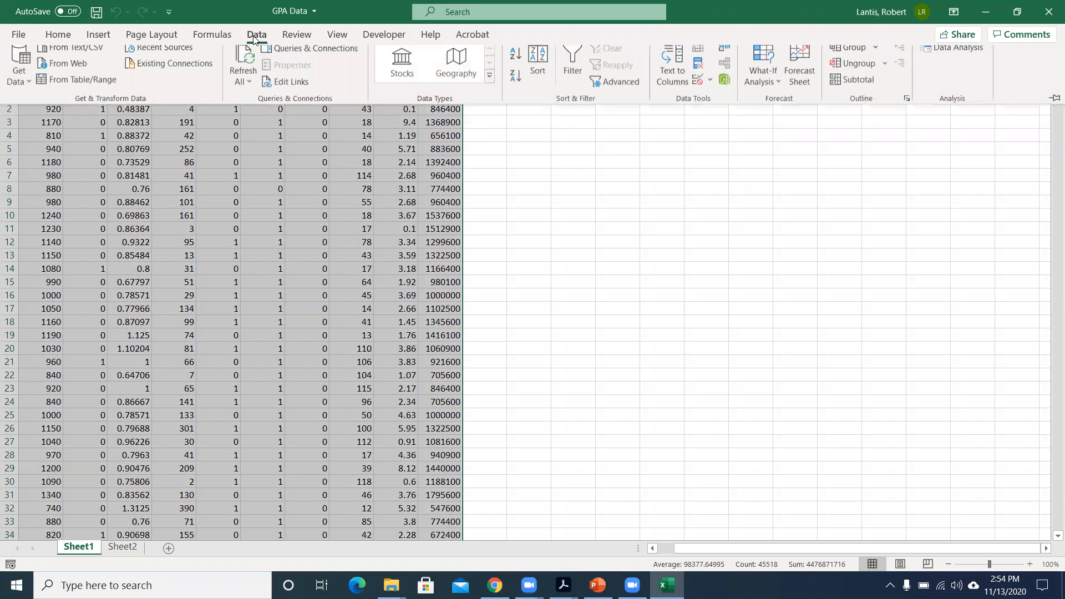
pyautogui.click(937, 56)
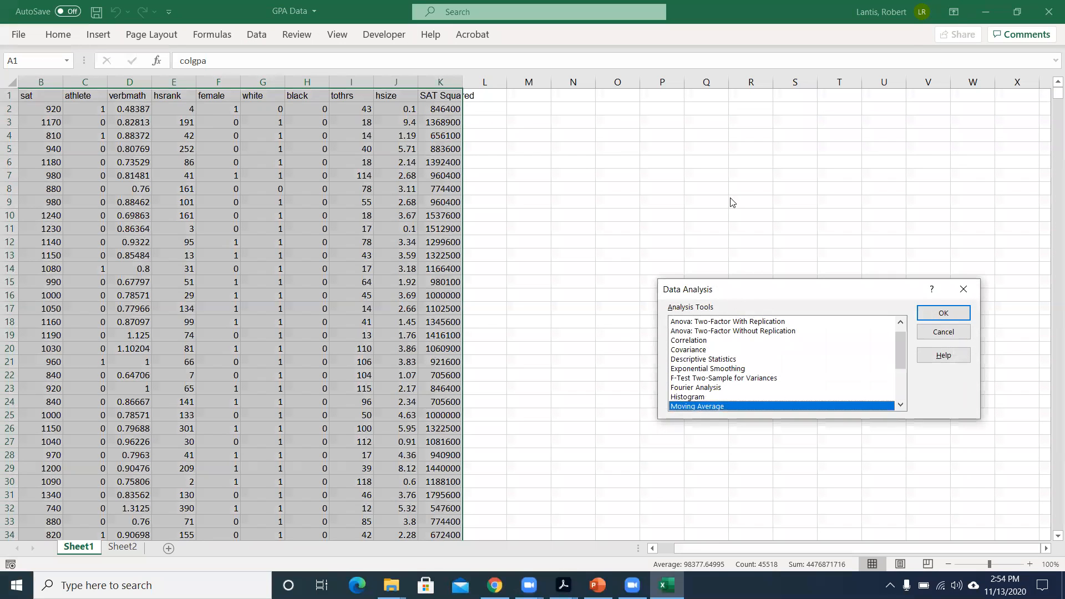
pyautogui.moveTo(901, 358); pyautogui.dragTo(902, 405)
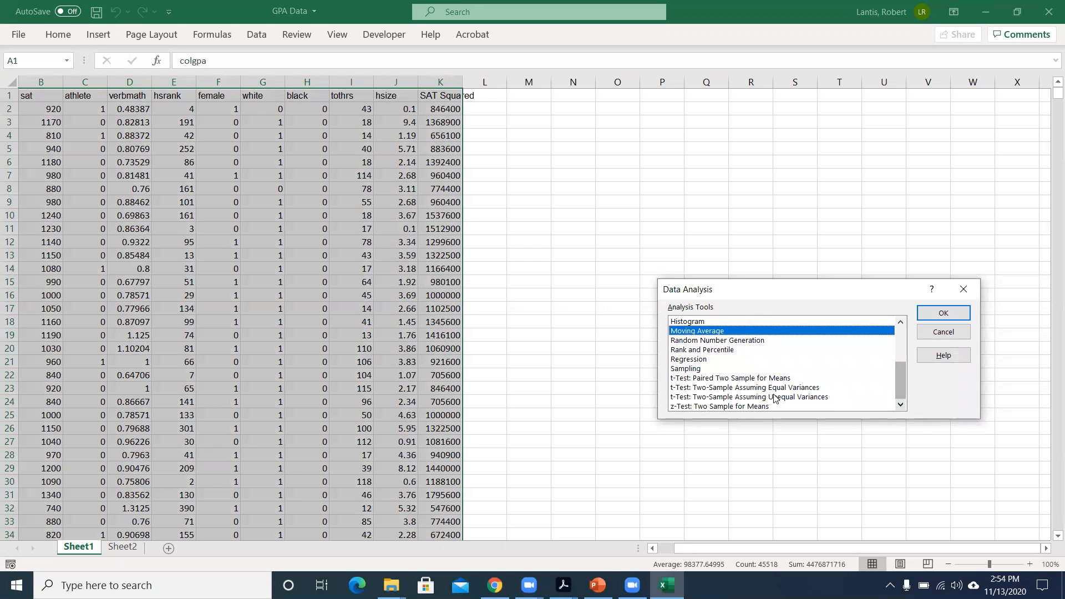
pyautogui.click(687, 359)
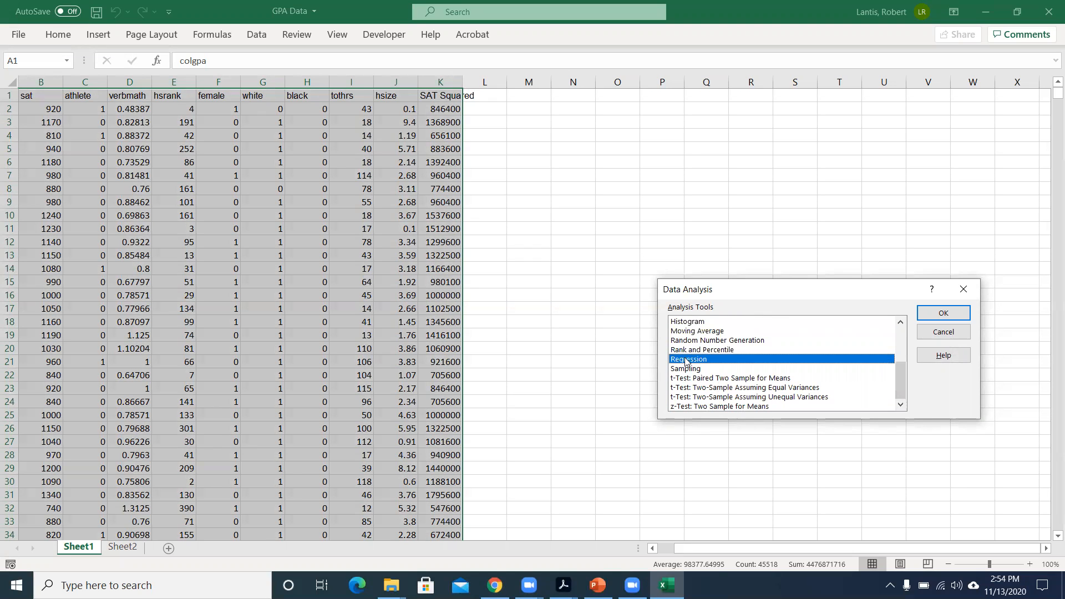
pyautogui.click(927, 314)
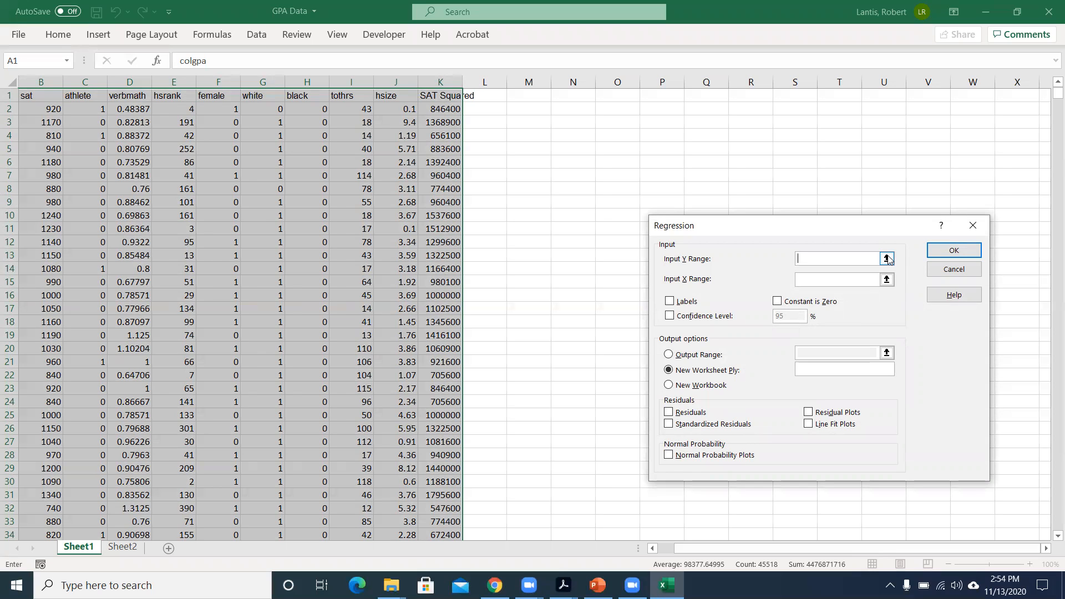
# Set the regression's Input Y Range to the full colgpa column, $A$1:$A$4138, including its header
pyautogui.click(888, 259)
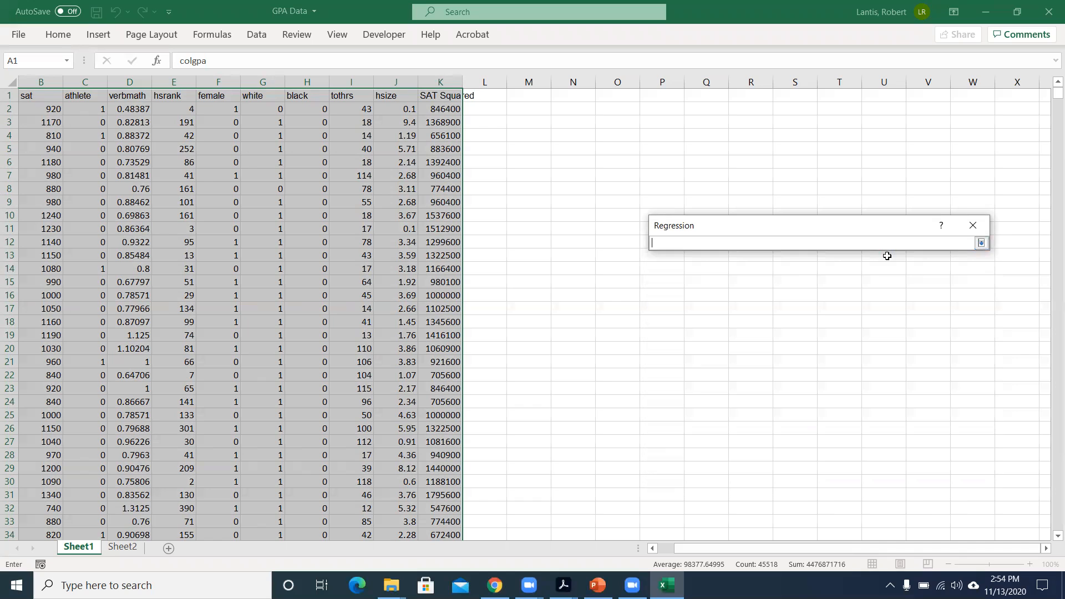
pyautogui.moveTo(761, 549); pyautogui.dragTo(683, 553)
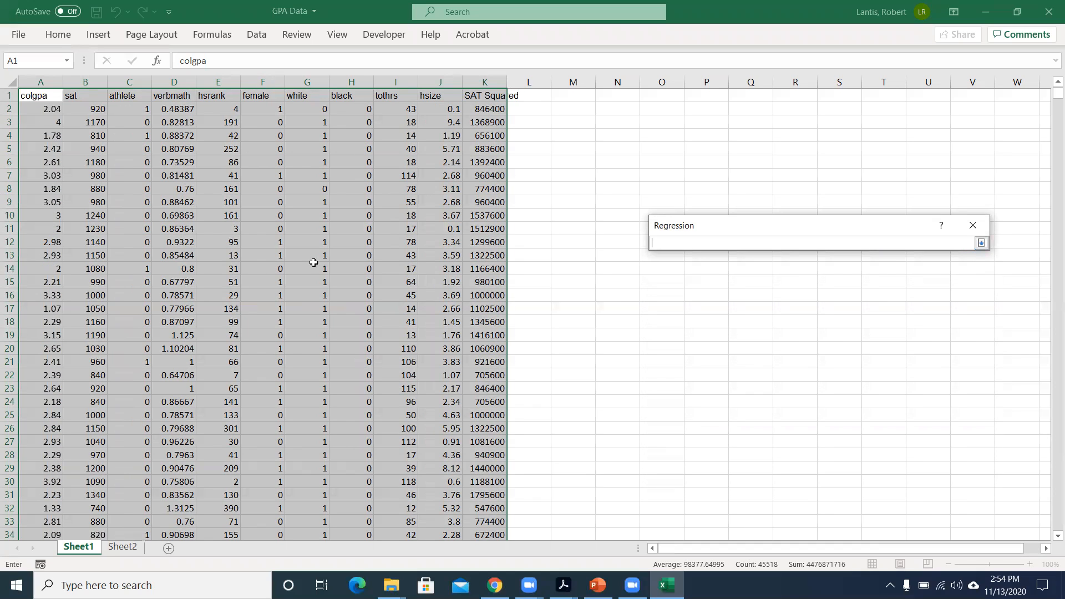
pyautogui.click(42, 95)
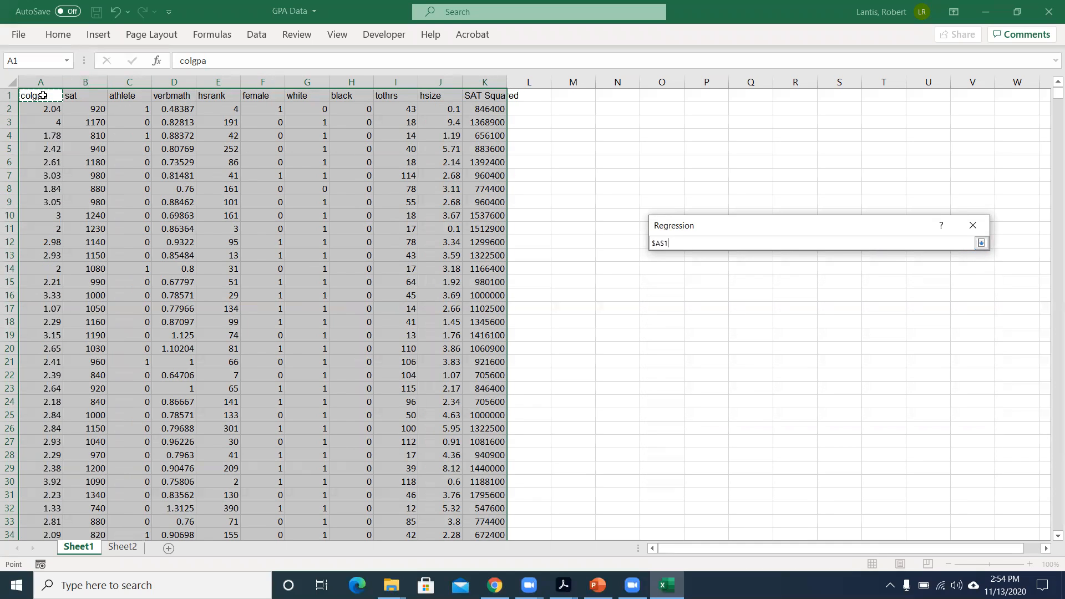
pyautogui.hotkey('ctrl', 'shift', 'Down')
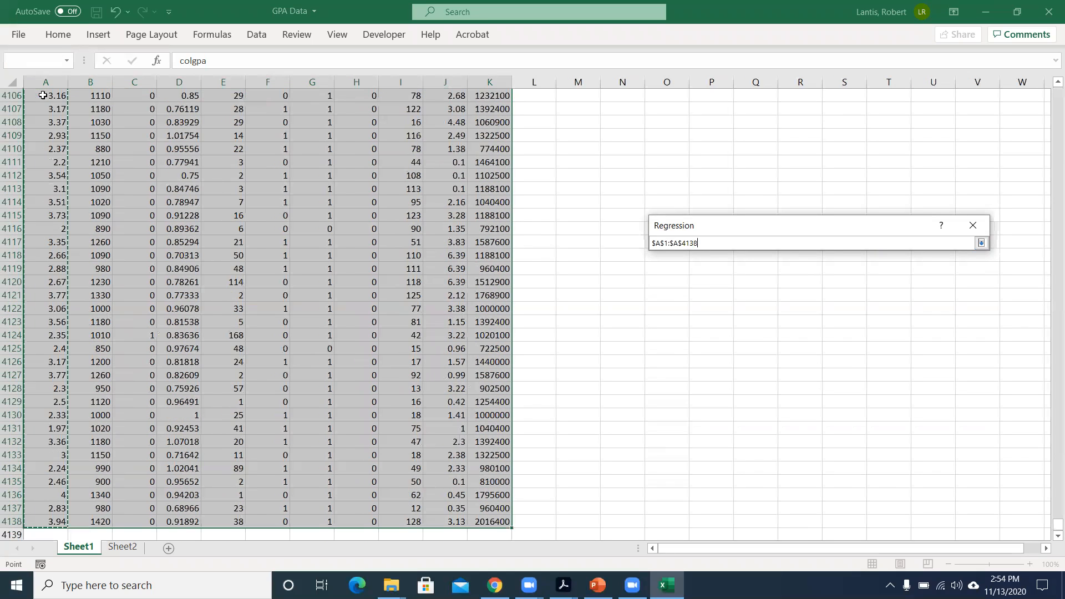
pyautogui.click(982, 243)
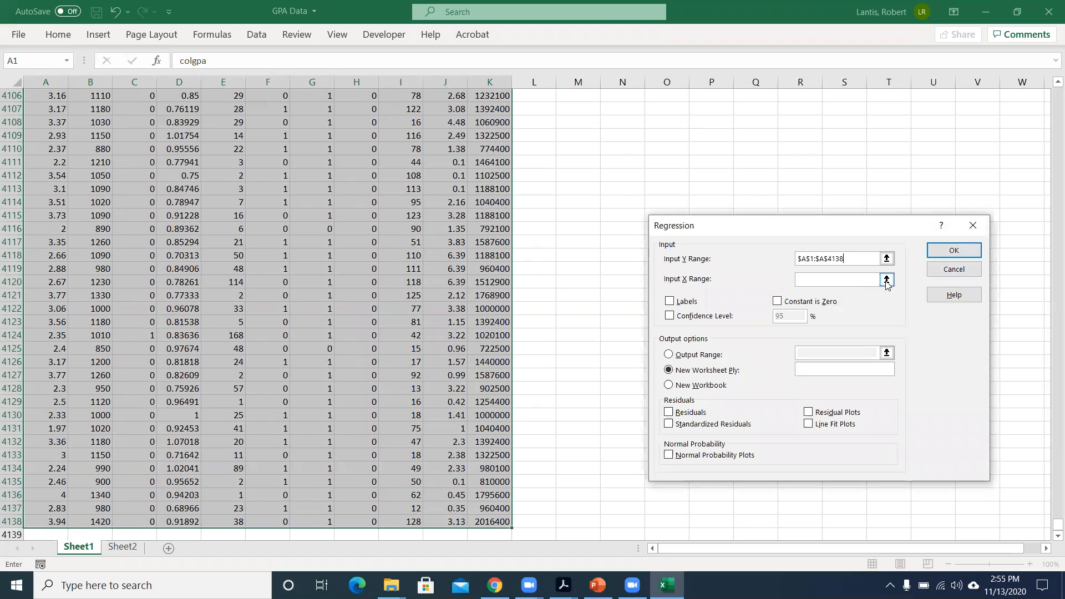
# Set the regression's Input X Range to the full sat column, $B$1:$B$4138, including its header
pyautogui.click(887, 280)
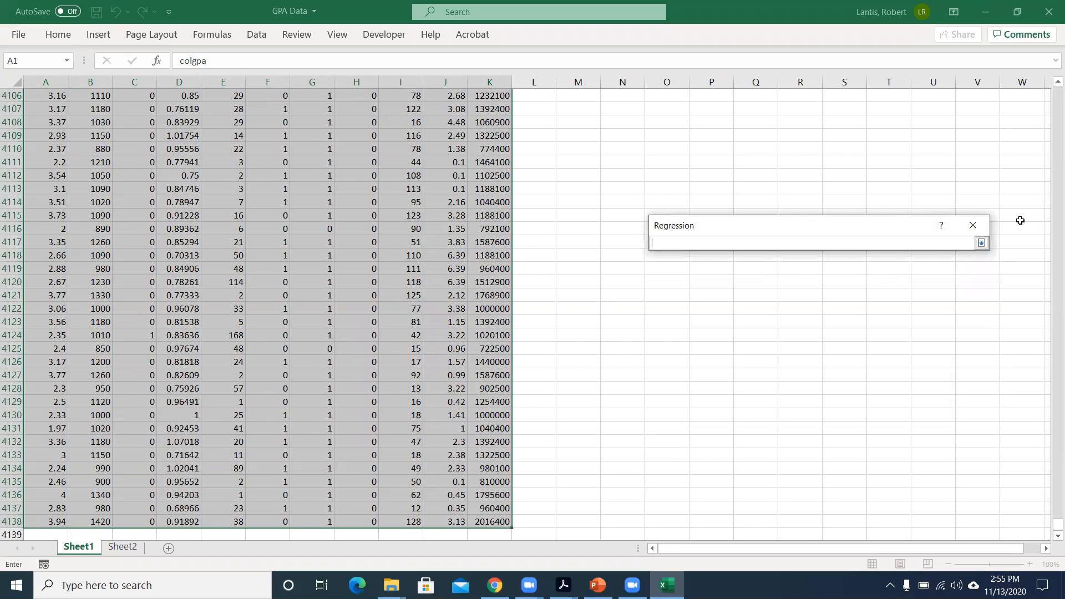
pyautogui.moveTo(1058, 524); pyautogui.dragTo(1040, 58)
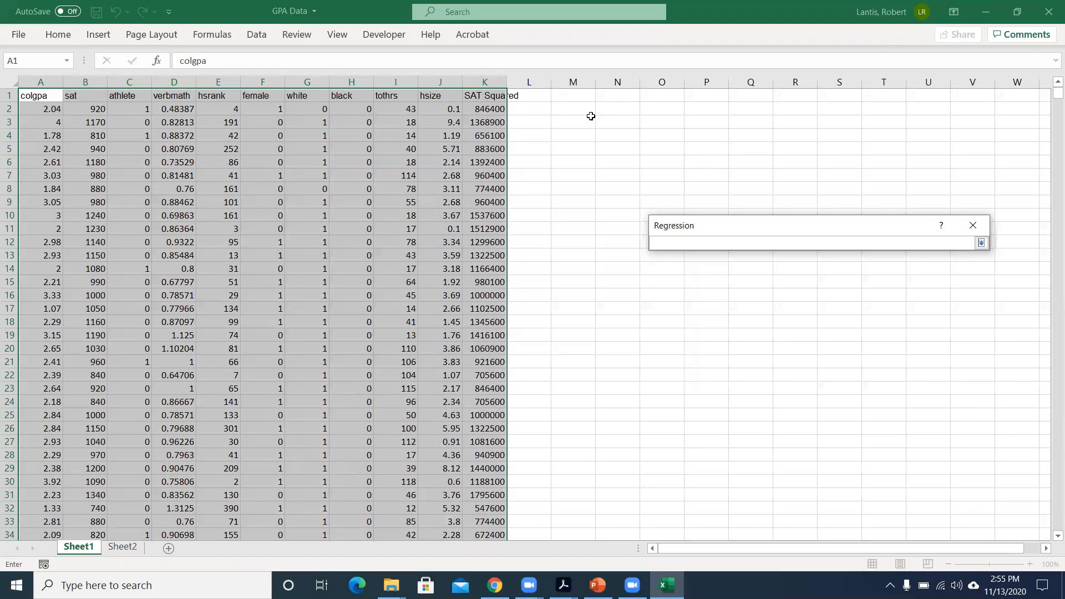
pyautogui.click(88, 94)
pyautogui.hotkey('ctrl', 'shift', 'Down')
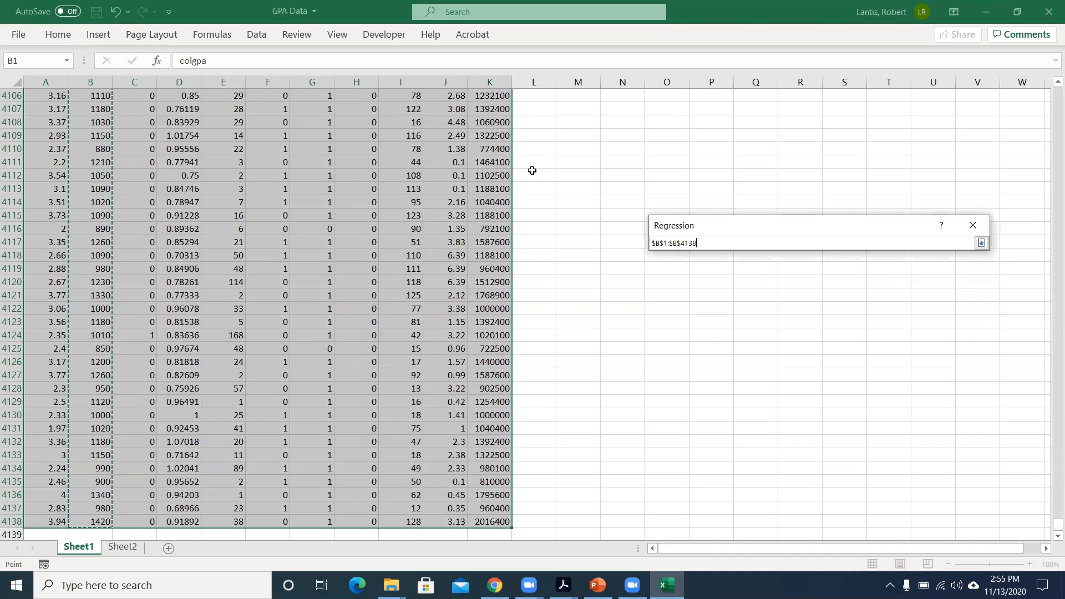
pyautogui.click(981, 245)
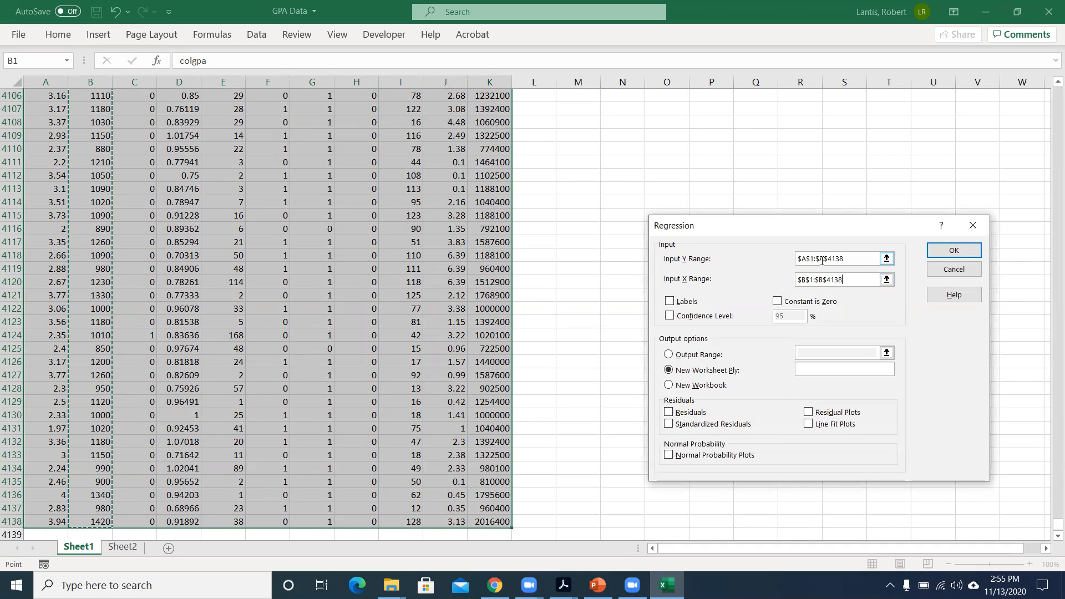
# Clear the Input X Range and re-enter it as $B$1:$B$4138
pyautogui.moveTo(843, 280); pyautogui.dragTo(793, 283)
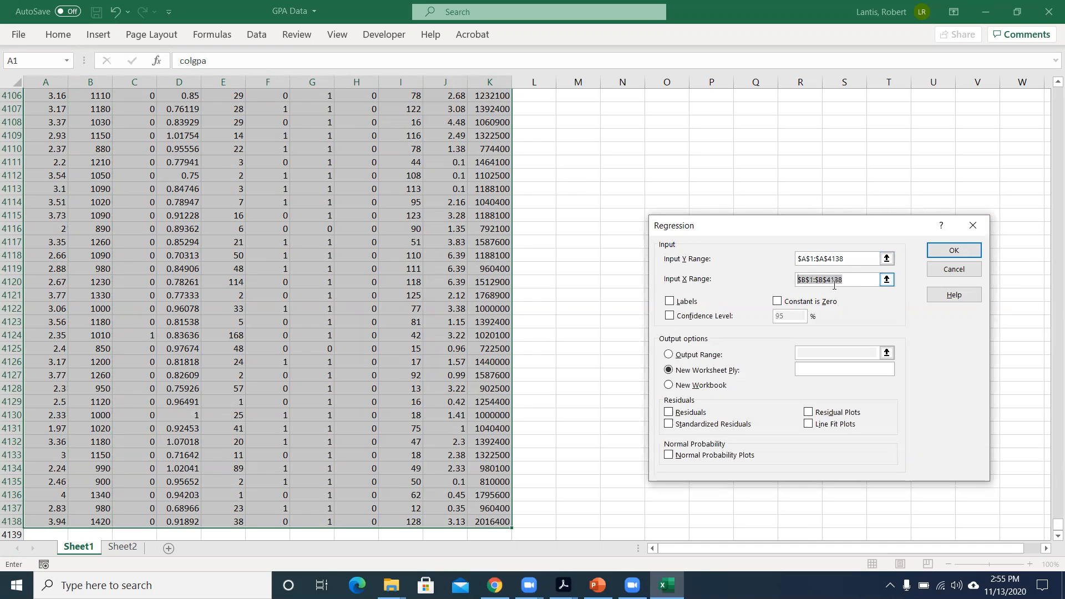
pyautogui.press('BackSpace')
pyautogui.click(834, 261)
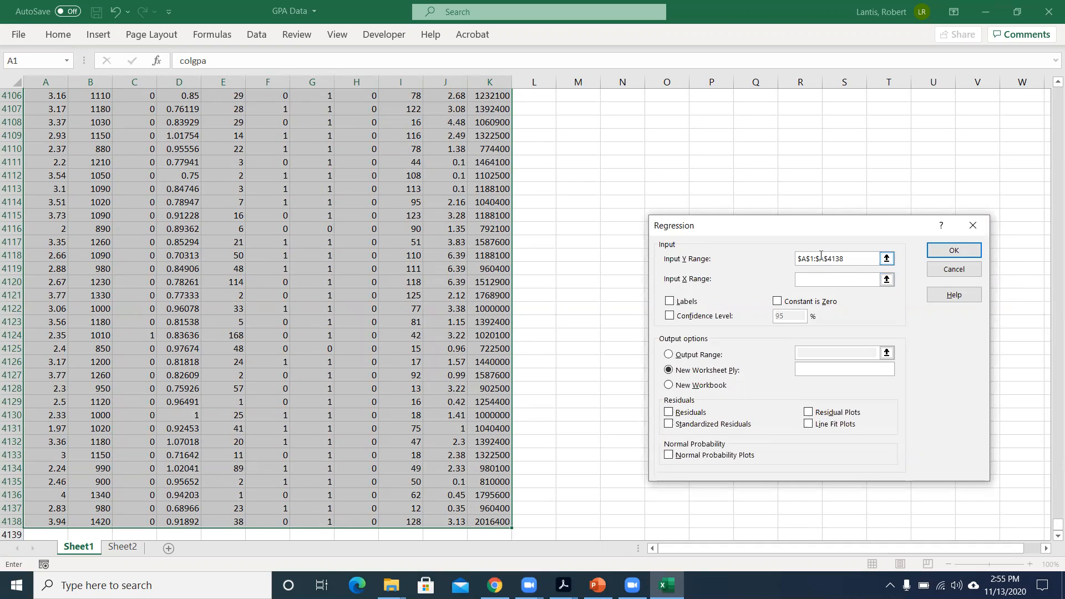
pyautogui.click(811, 282)
pyautogui.write('$B$1:$B$4138')
# Run the regression with Labels enabled into a new worksheet and fit column A of the output to its contents
pyautogui.click(671, 301)
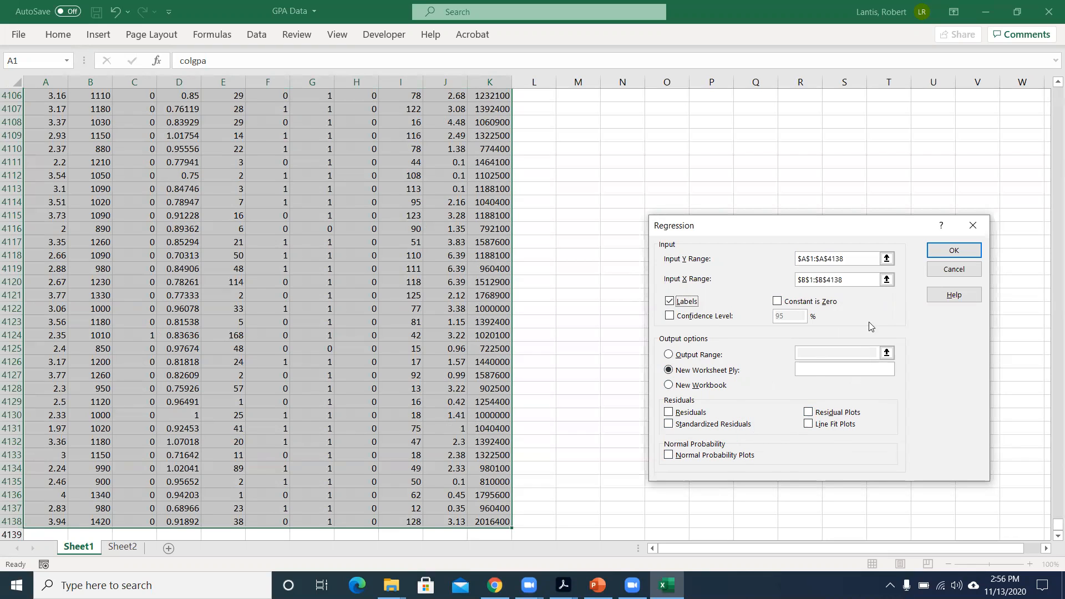
pyautogui.click(942, 250)
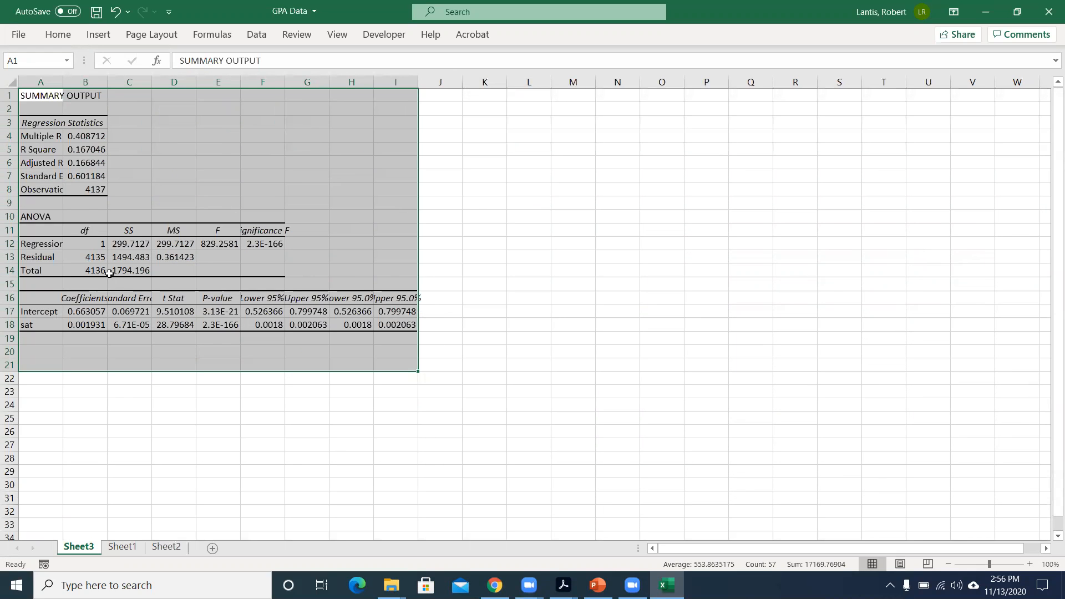
pyautogui.doubleClick(63, 76)
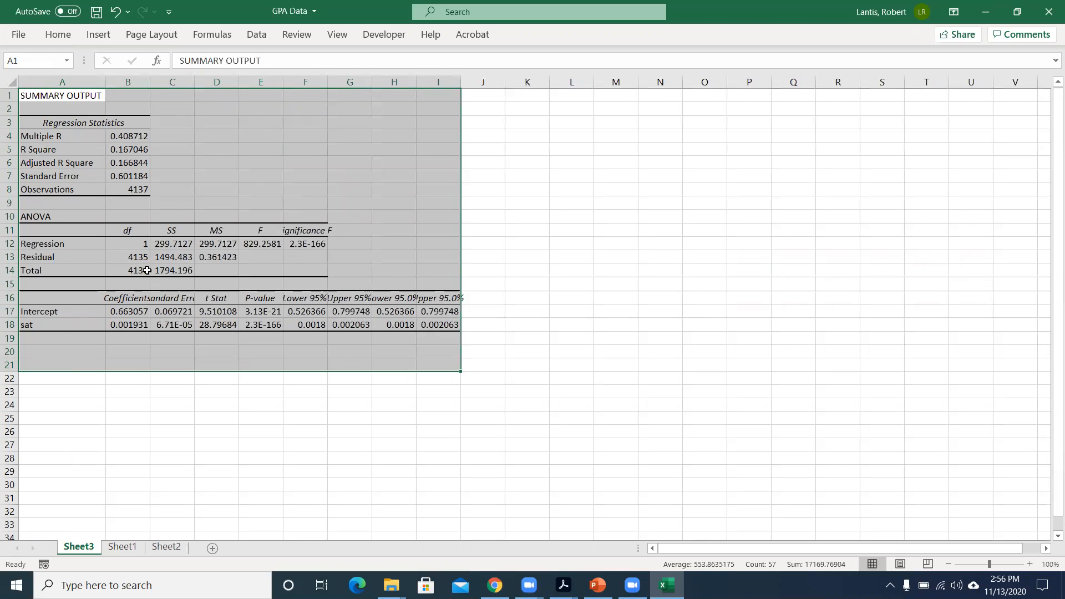
pyautogui.click(123, 313)
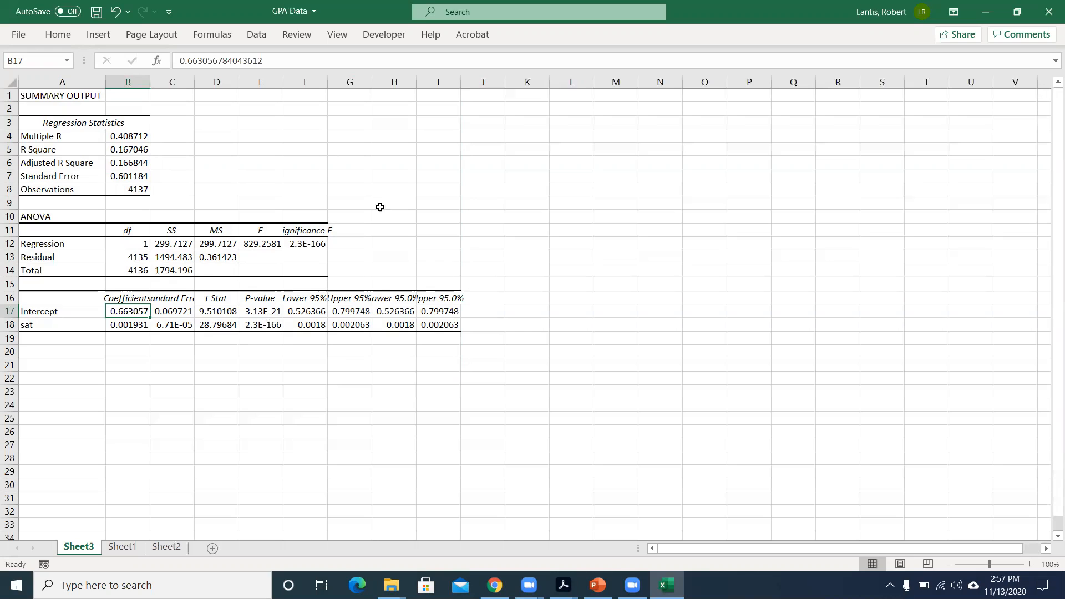
# Switch to the Honors folder in File Explorer and open the WeedWages workbook
pyautogui.moveTo(666, 586)
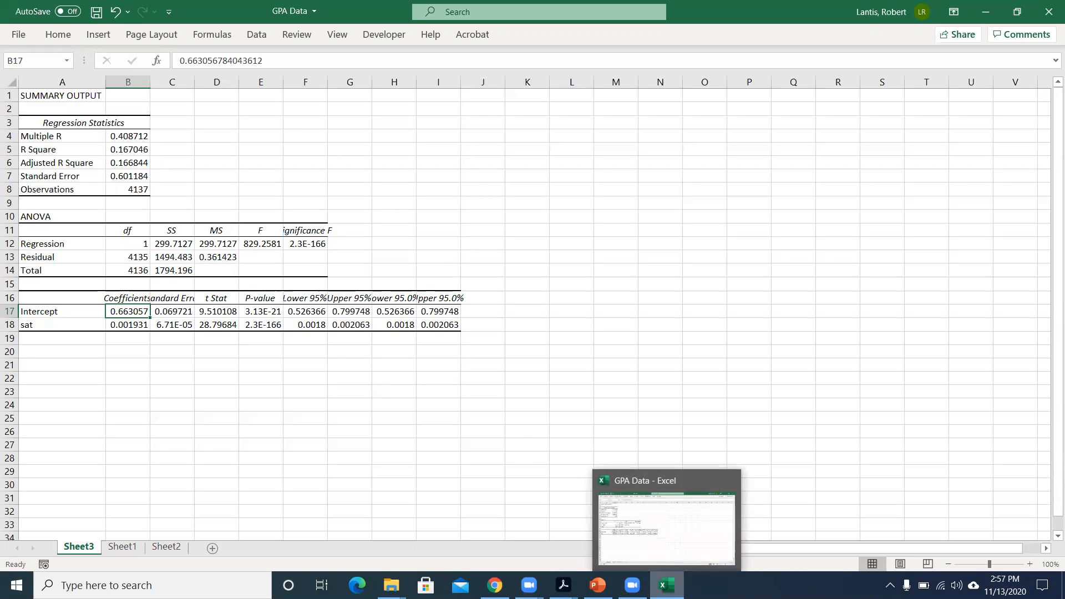
pyautogui.moveTo(391, 585)
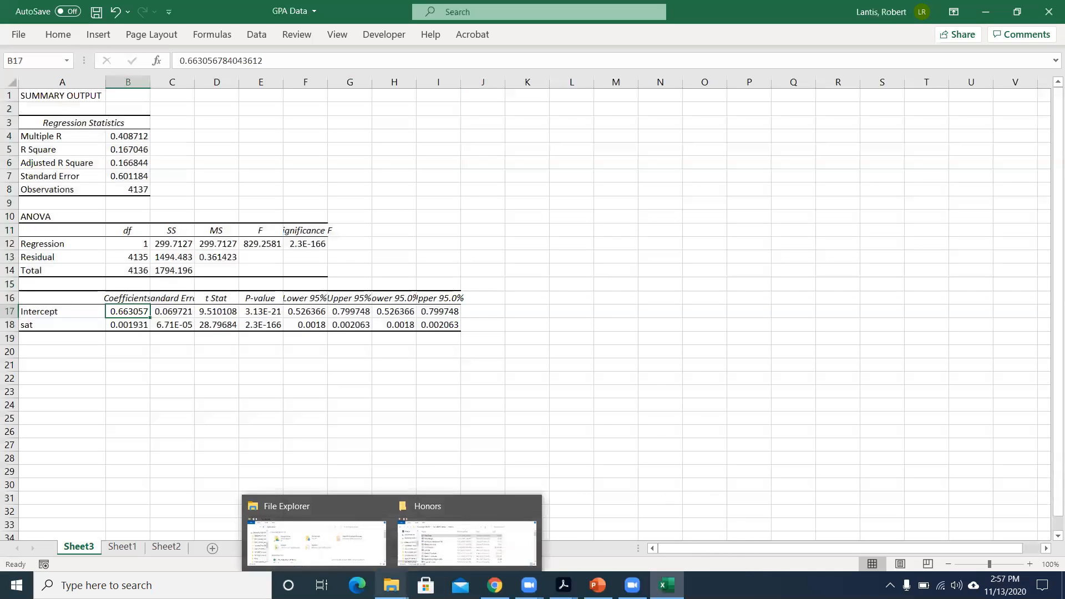
pyautogui.click(433, 532)
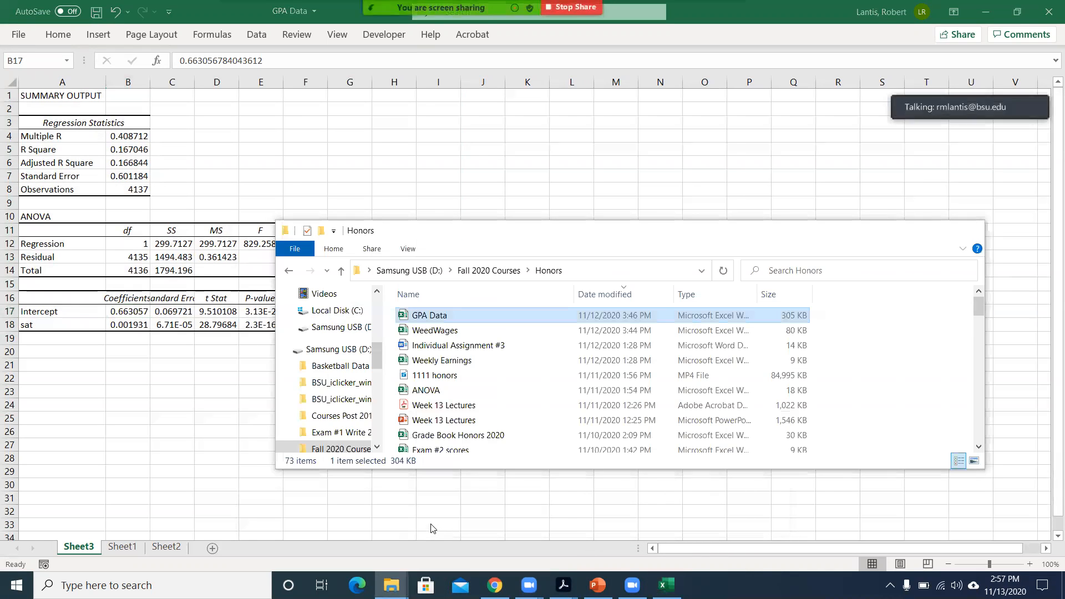
pyautogui.click(442, 332)
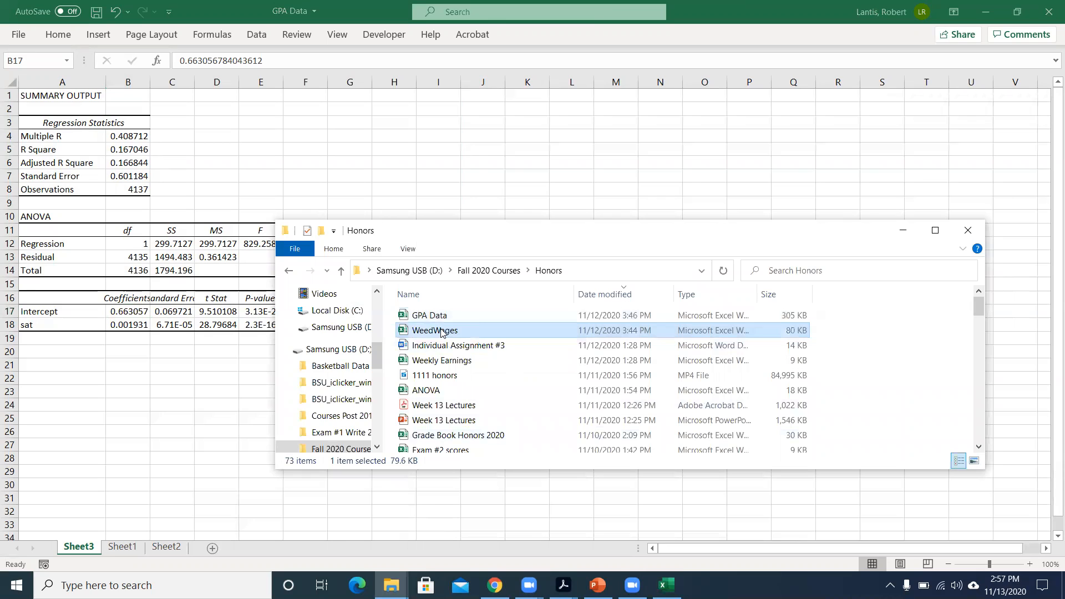
pyautogui.click(439, 347)
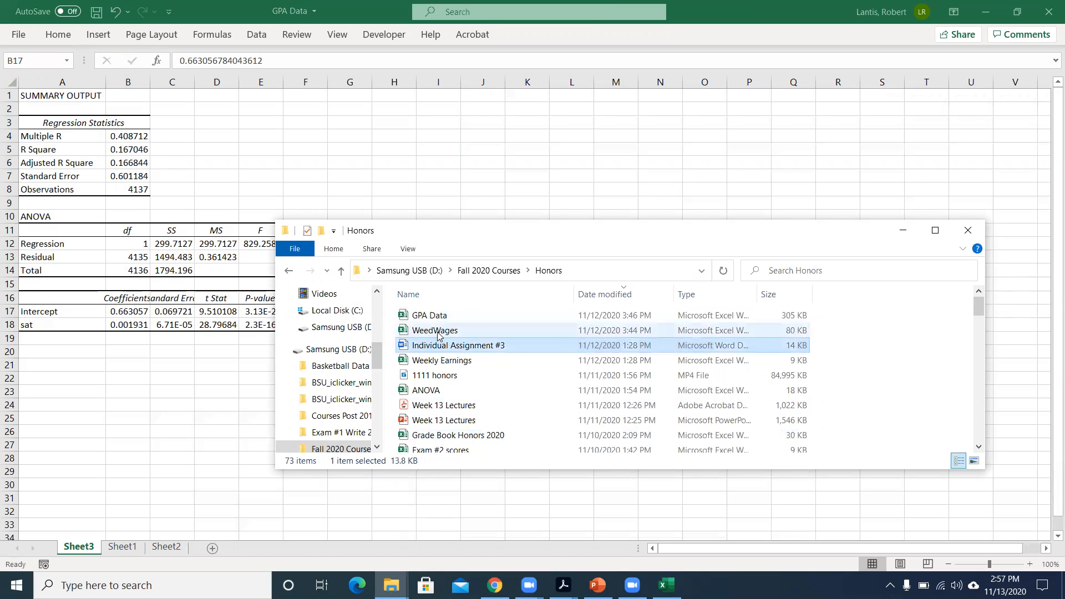
pyautogui.doubleClick(440, 335)
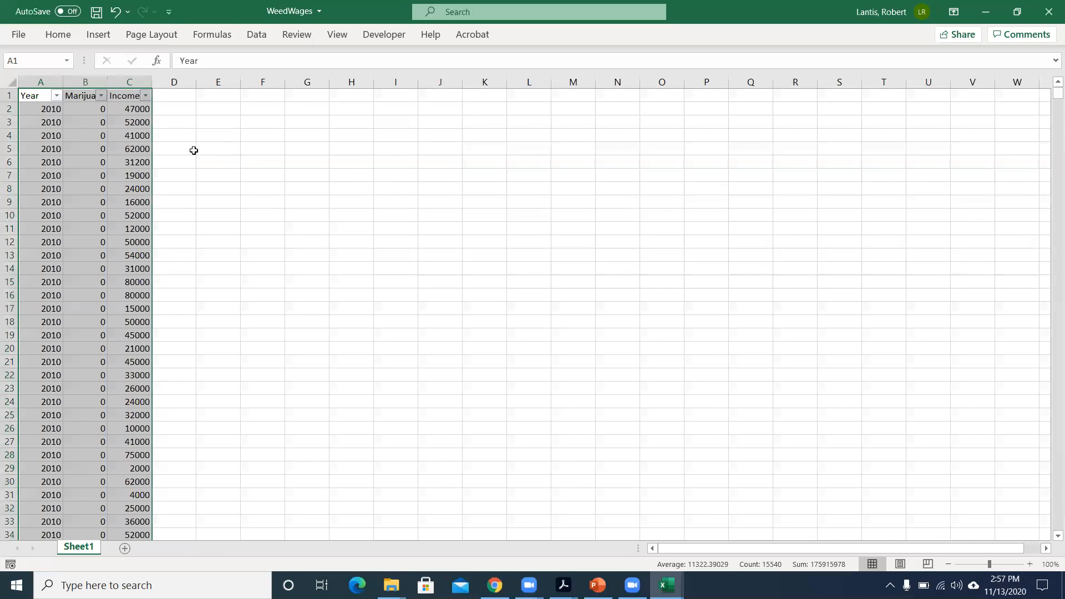
# Clear the data selection in WeedWages and open the Regression tool from the Data Analysis tools
pyautogui.moveTo(193, 149); pyautogui.dragTo(166, 141)
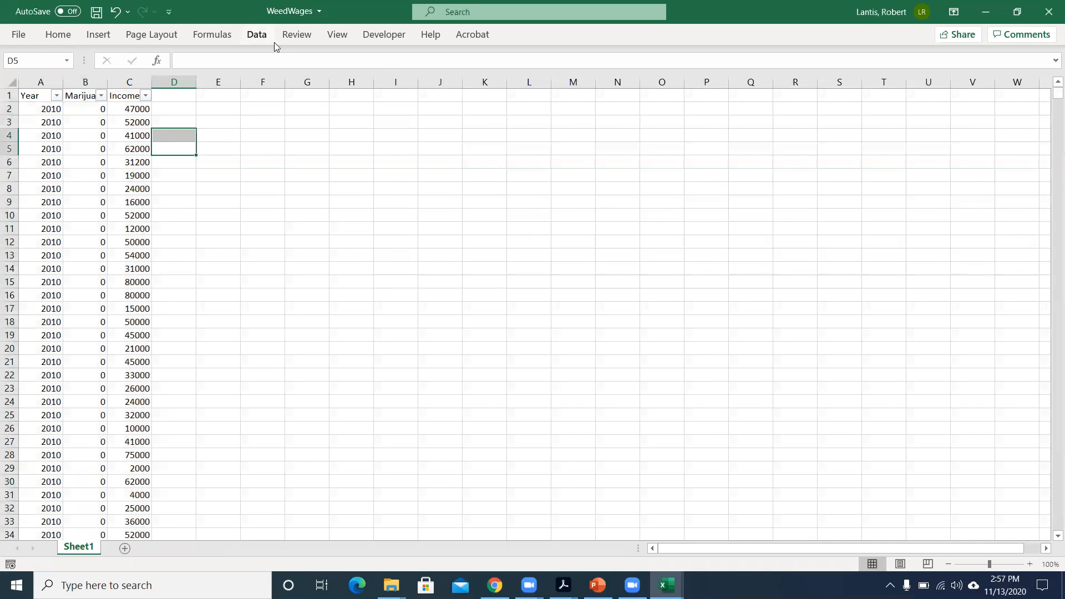
pyautogui.click(259, 36)
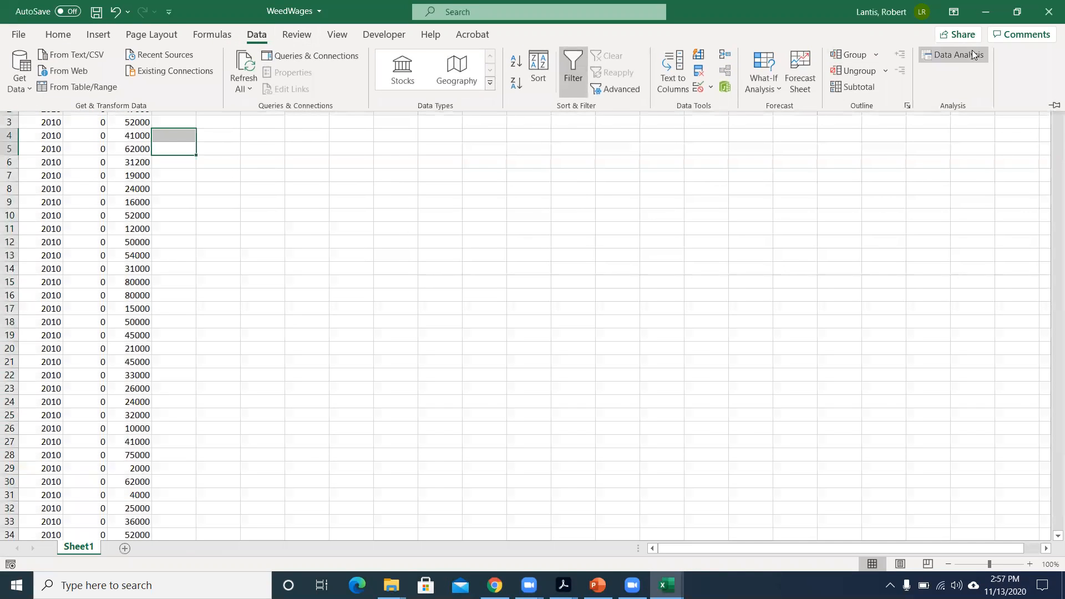
pyautogui.click(972, 54)
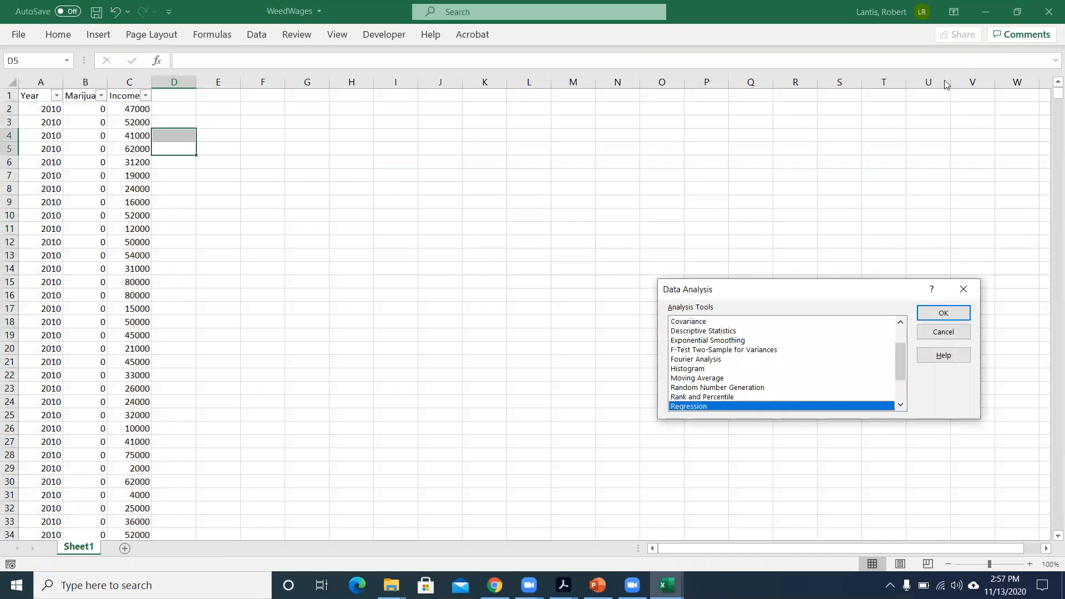
pyautogui.moveTo(901, 357); pyautogui.dragTo(901, 390)
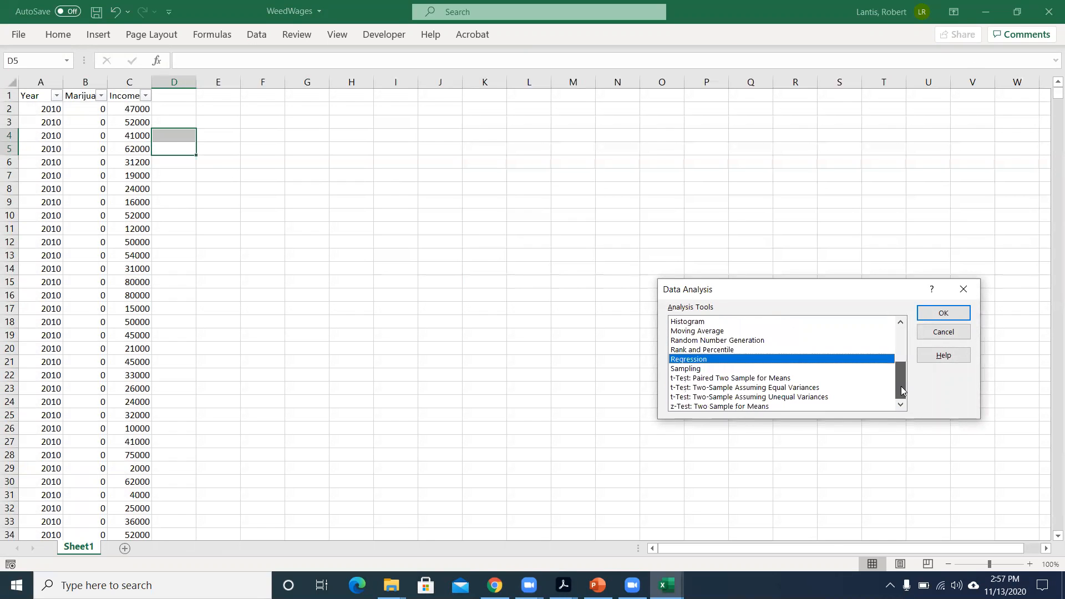
pyautogui.click(939, 314)
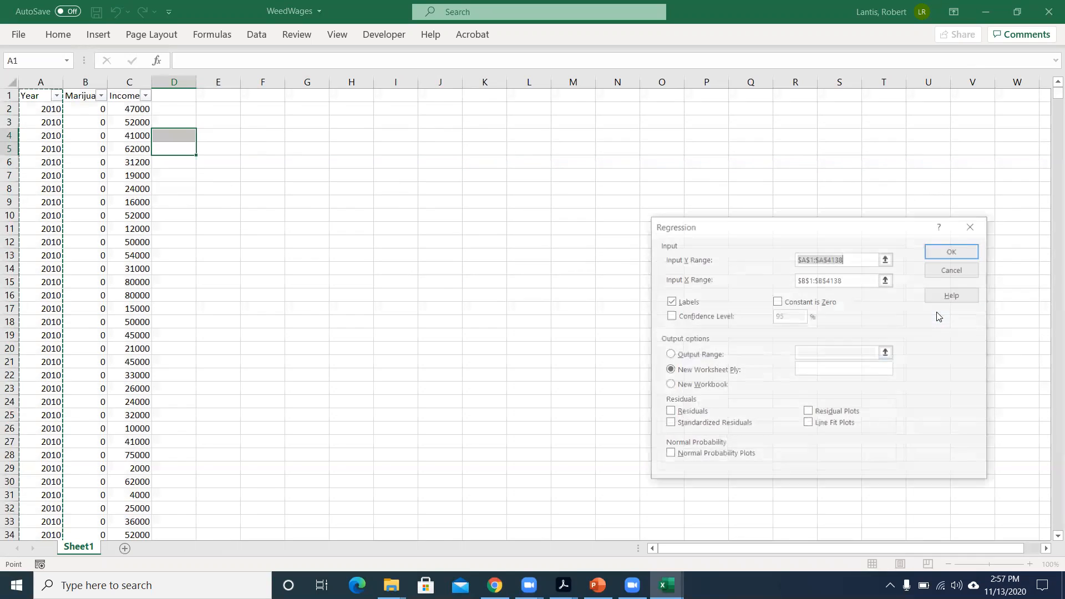
# Set the regression's Input Y Range to the Year column, $A$1:$A$5180
pyautogui.click(887, 258)
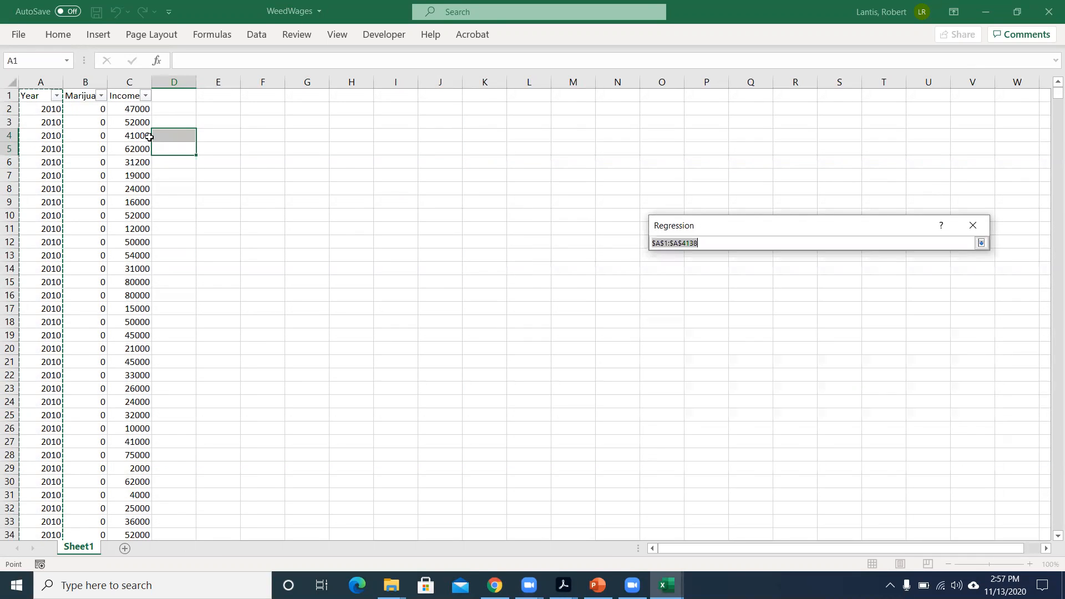
pyautogui.click(36, 98)
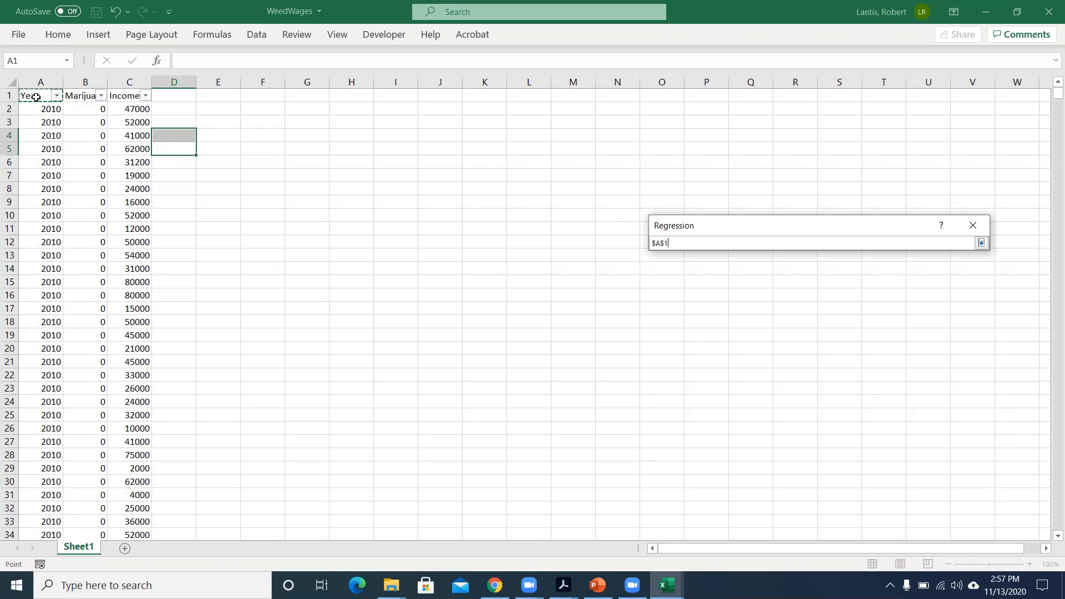
pyautogui.hotkey('ctrl', 'shift', 'Down')
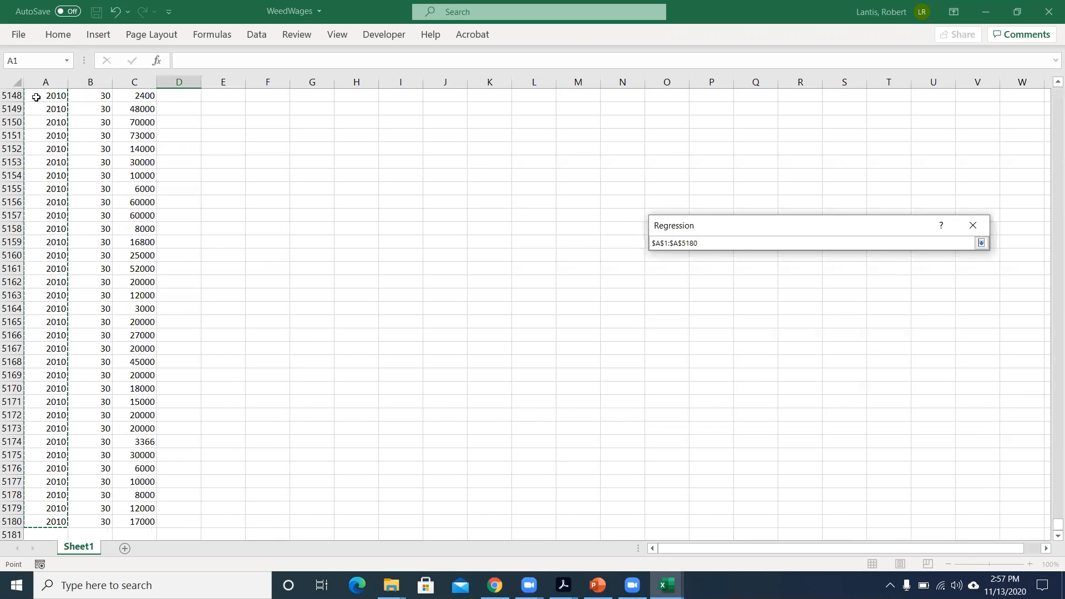
pyautogui.click(981, 244)
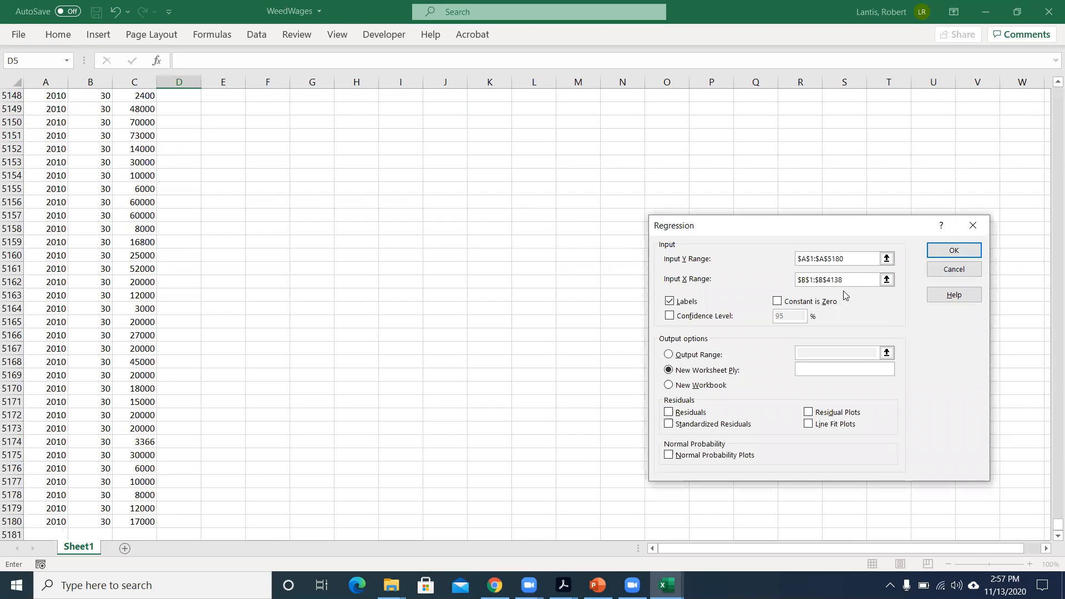
# Set the regression's Input X Range to the Income column, $C$1:$C$5180
pyautogui.click(887, 279)
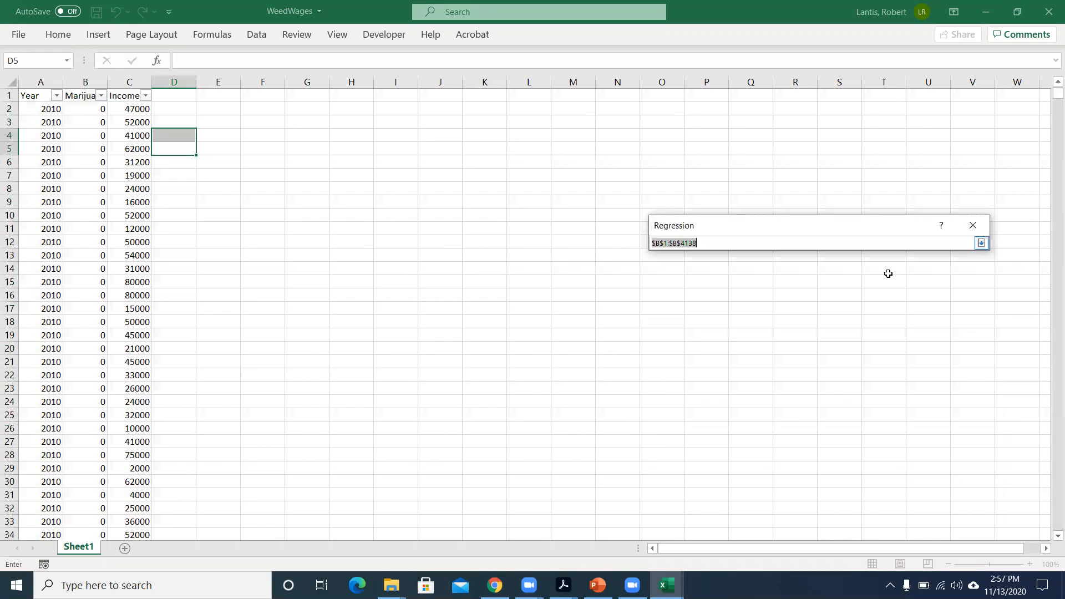
pyautogui.click(128, 95)
pyautogui.hotkey('ctrl', 'shift', 'Down')
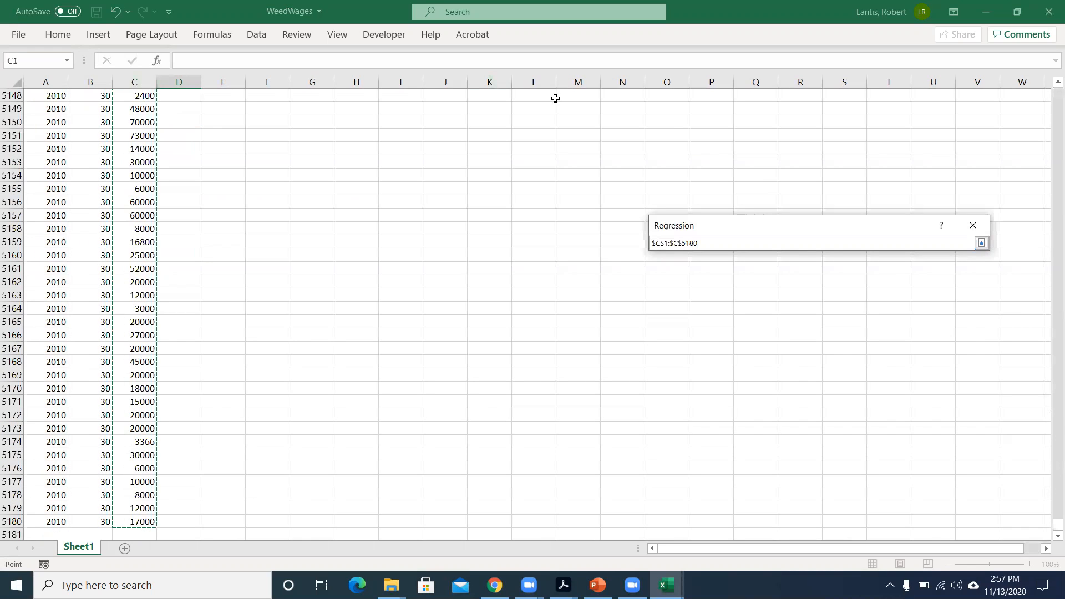
pyautogui.click(981, 243)
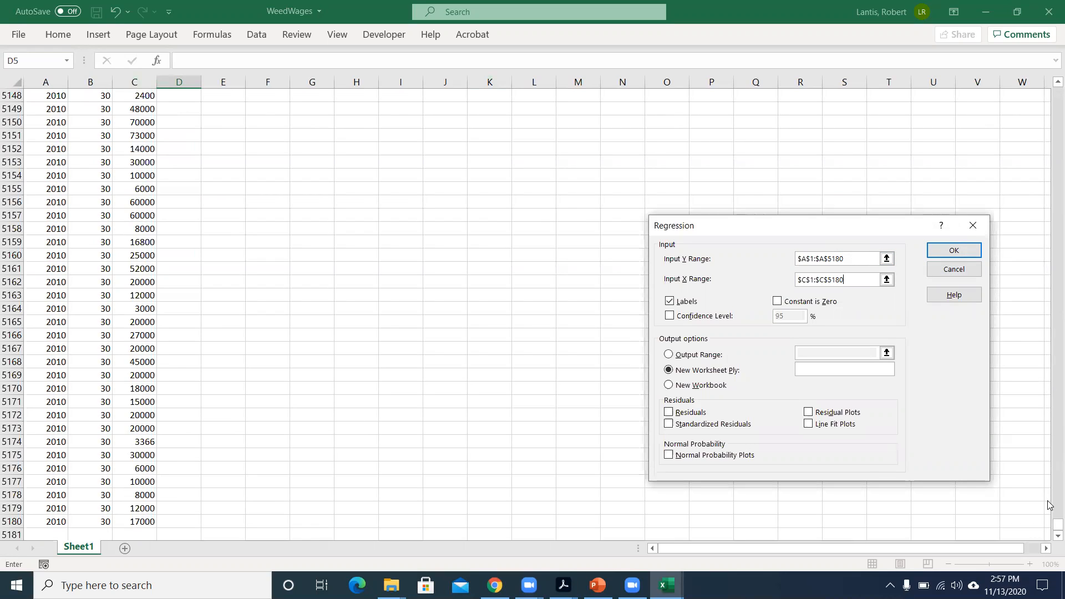
pyautogui.moveTo(1054, 526); pyautogui.dragTo(1055, 249)
pyautogui.moveTo(1050, 75); pyautogui.dragTo(1050, 75)
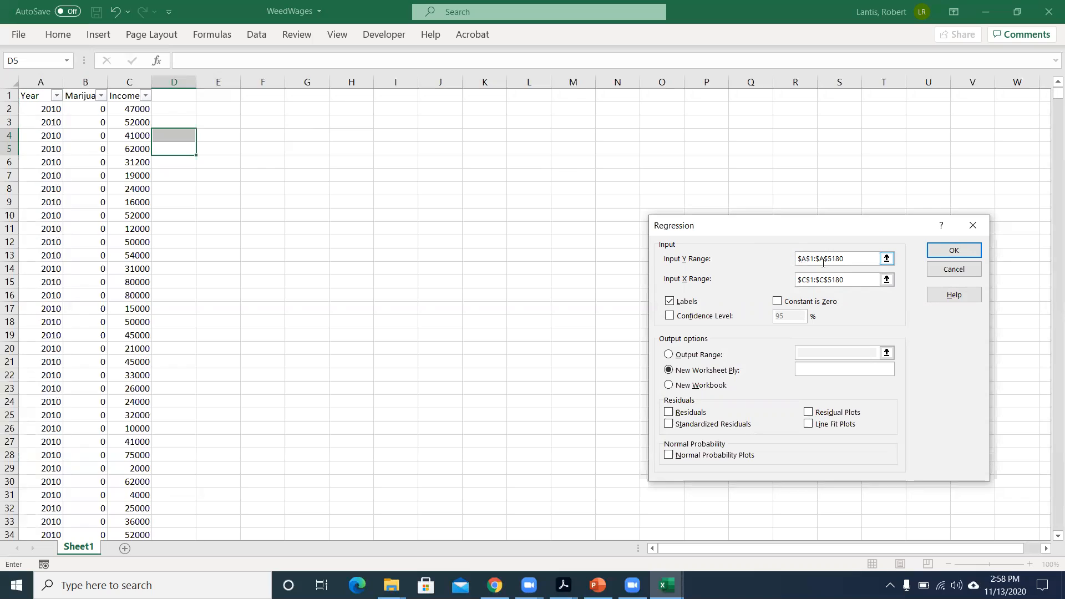
# Try to change the column reference in the Input Y Range
pyautogui.press('BackSpace')
pyautogui.press('Delete')
pyautogui.press('Right')
pyautogui.press('Right')
pyautogui.press('Right')
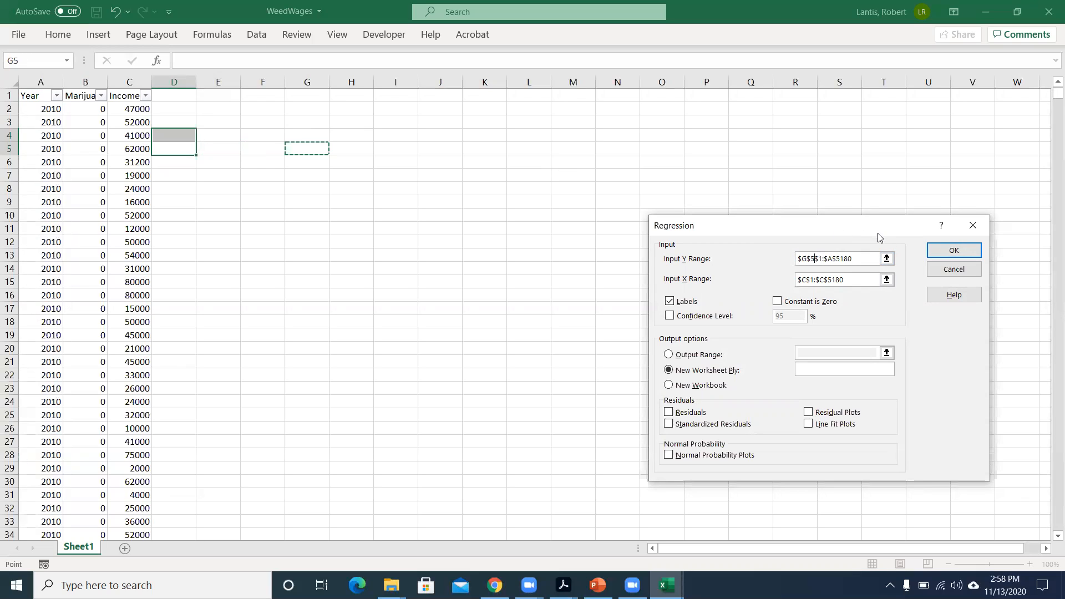
# Set the Input Y Range to the Income column, $C$1:$C$5180, and remove the leftover reference text
pyautogui.click(886, 259)
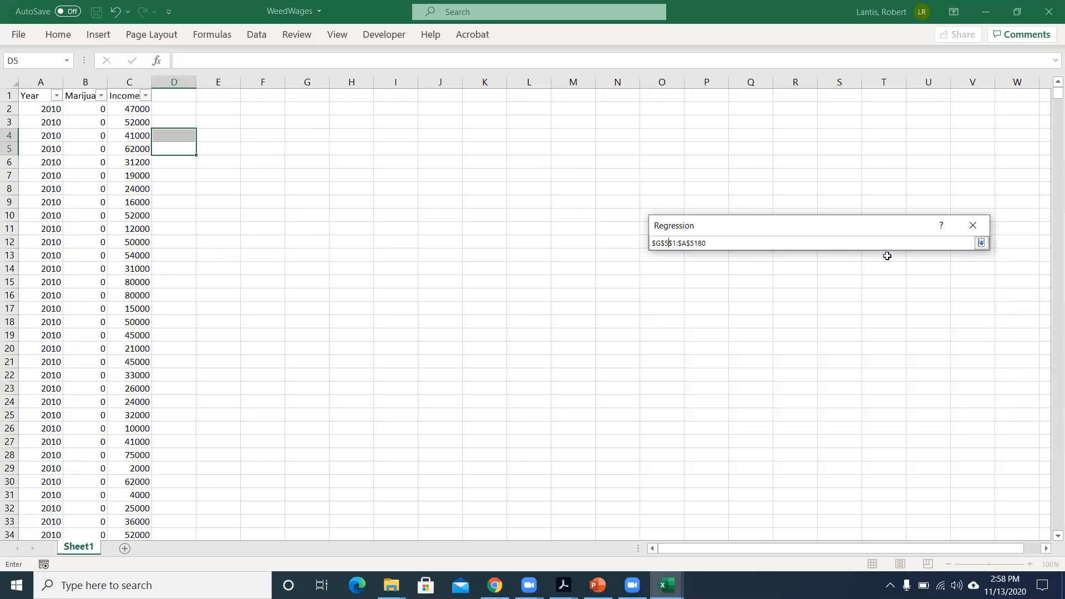
pyautogui.click(129, 94)
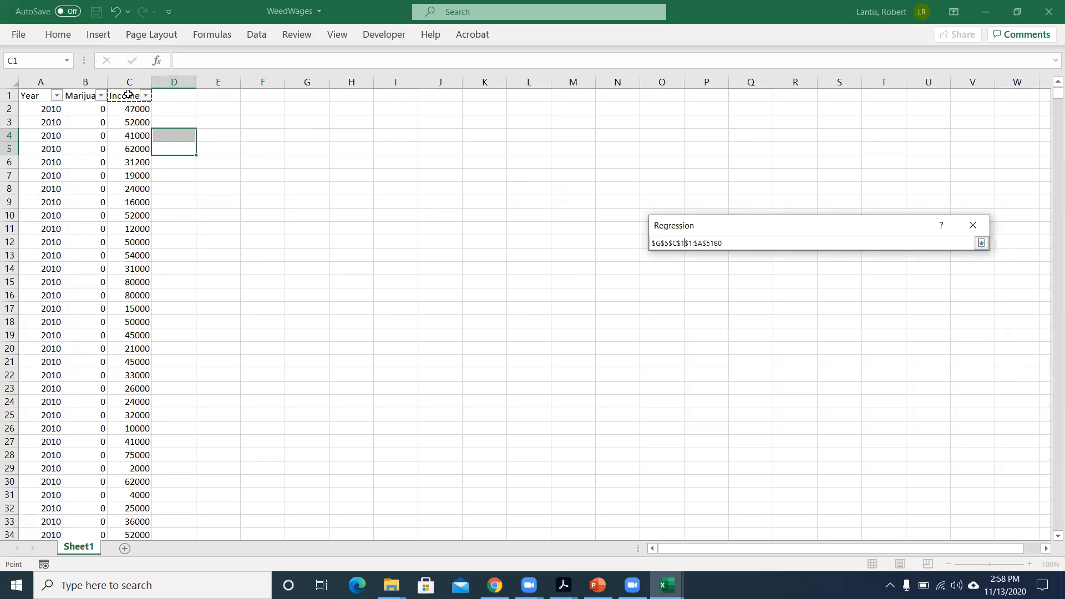
pyautogui.hotkey('ctrl', 'shift', 'Down')
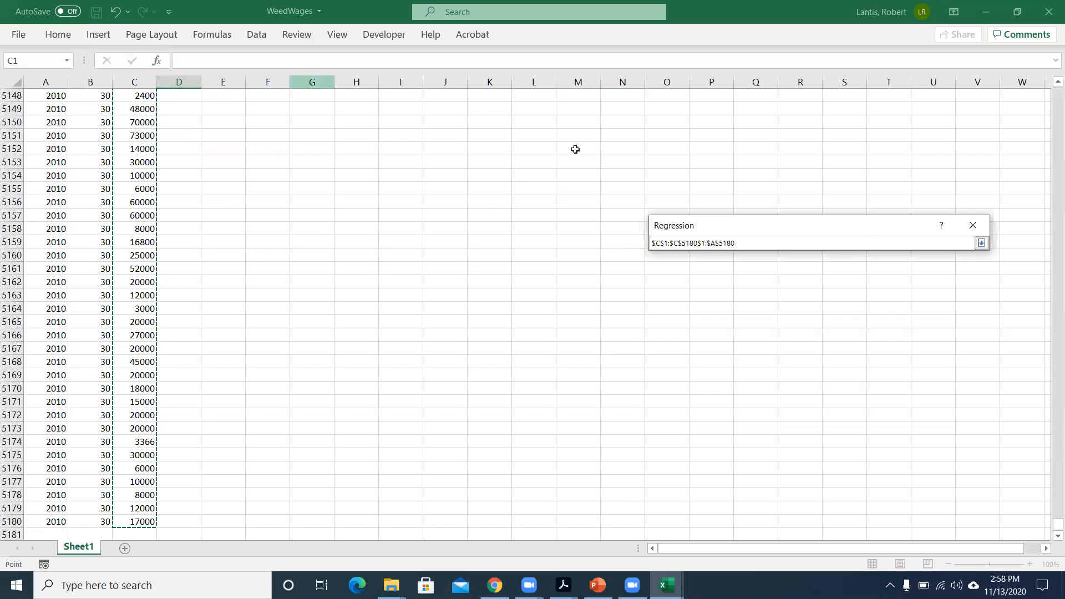
pyautogui.press('Delete')
pyautogui.press('Delete')
pyautogui.press('Delete')
pyautogui.press('Delete')
pyautogui.press('Delete')
pyautogui.press('Delete')
pyautogui.press('Delete')
pyautogui.press('Delete')
pyautogui.press('Delete')
pyautogui.press('Delete')
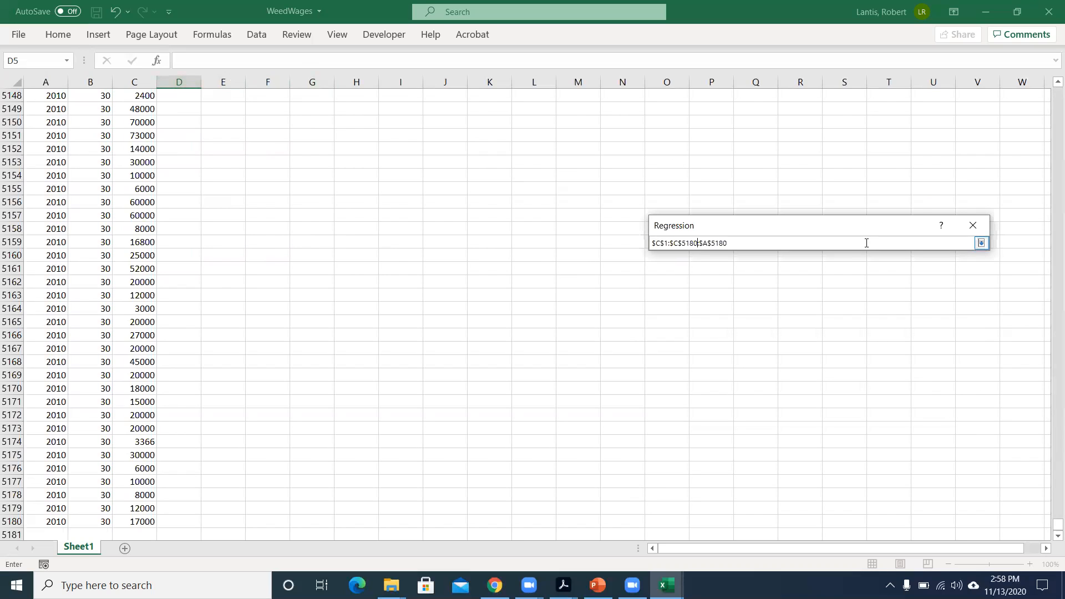
pyautogui.click(982, 243)
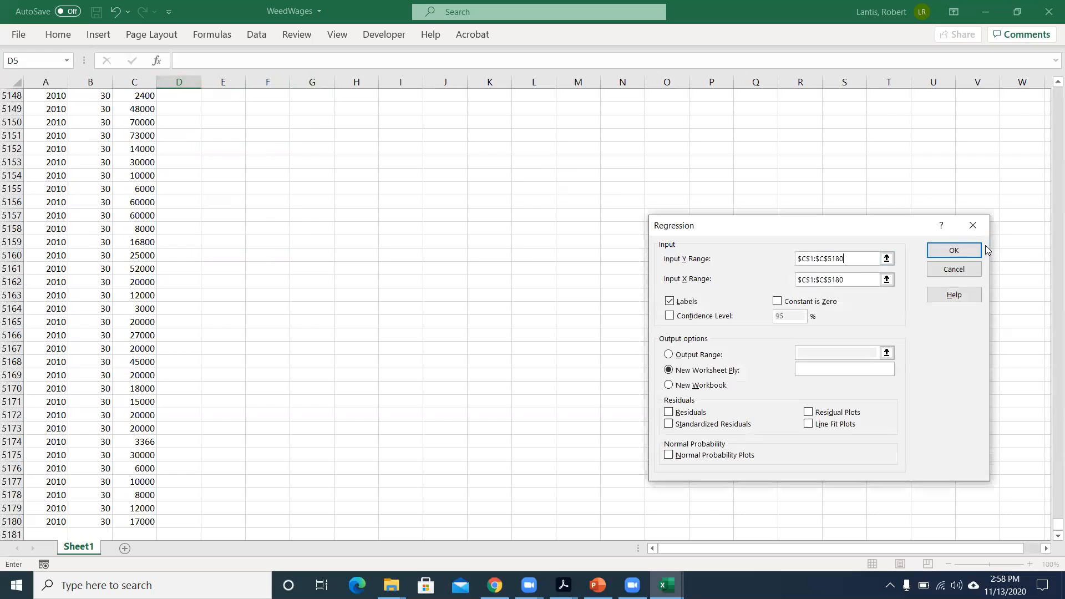
# Set the Input X Range to the marijuana column, $B$1:$B$5180, and run the regression with Labels enabled into a new worksheet
pyautogui.click(887, 280)
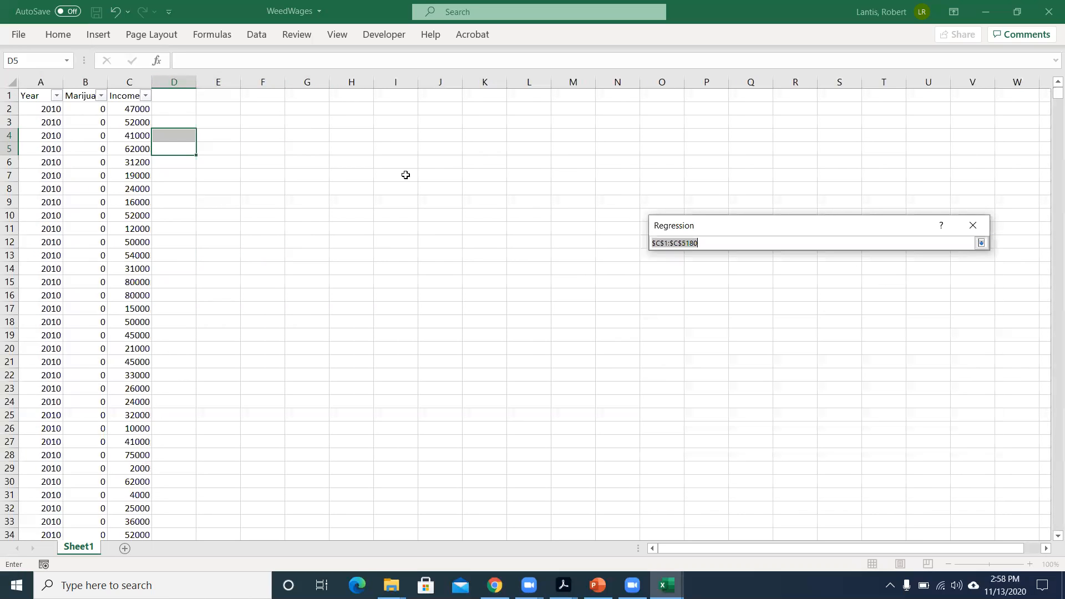
pyautogui.click(84, 96)
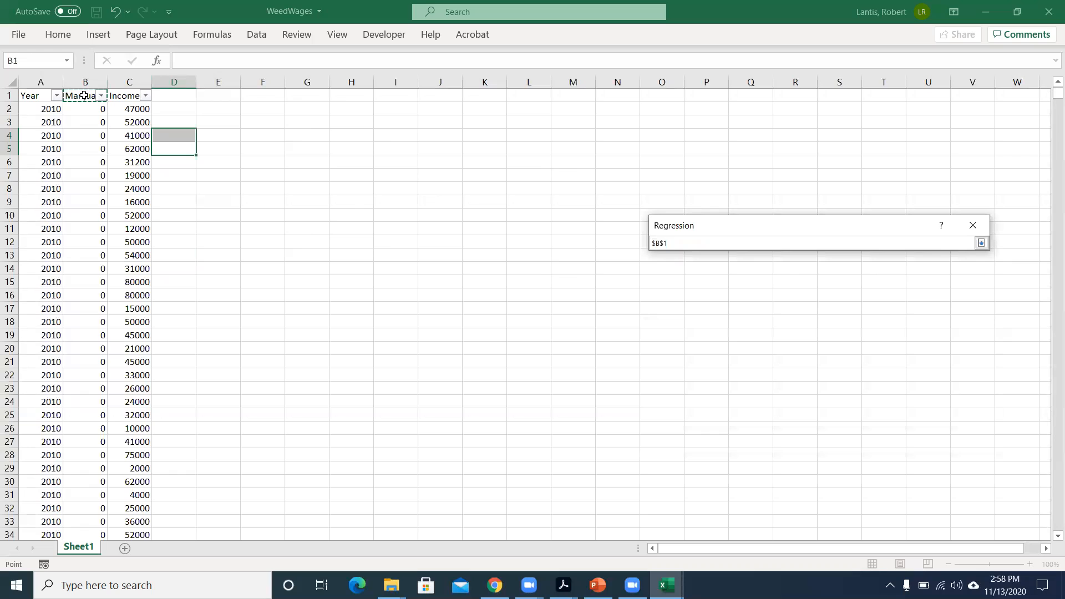
pyautogui.hotkey('ctrl', 'shift', 'Down')
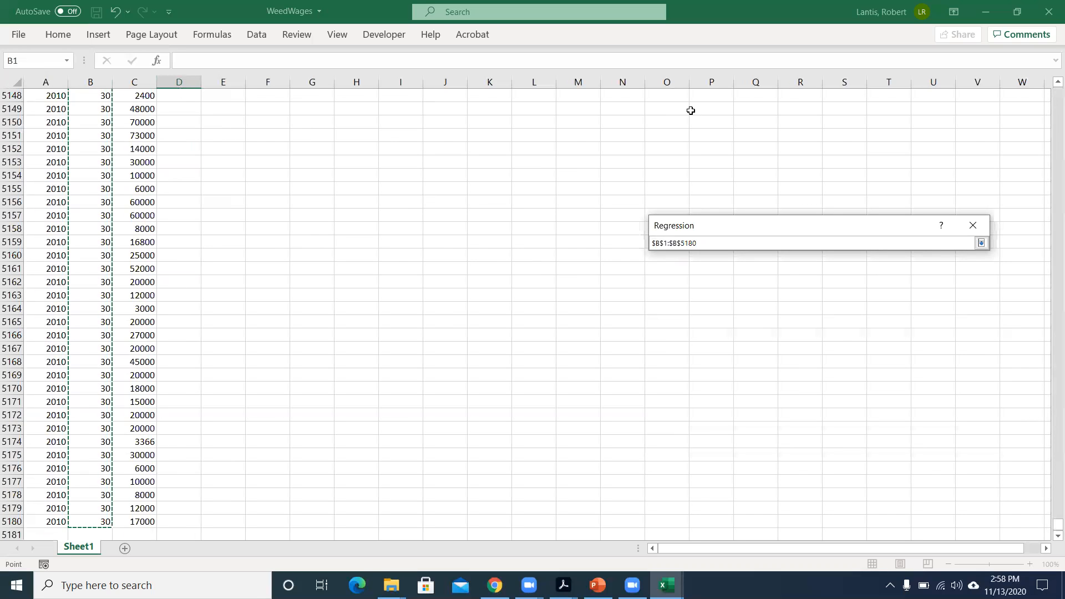
pyautogui.click(981, 244)
pyautogui.click(672, 303)
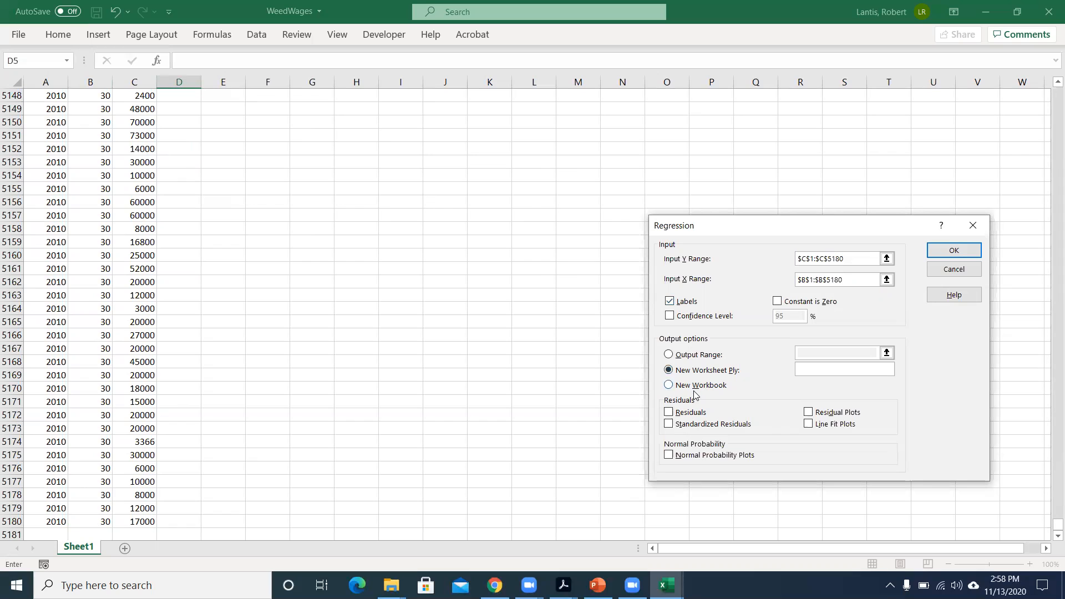
pyautogui.click(959, 250)
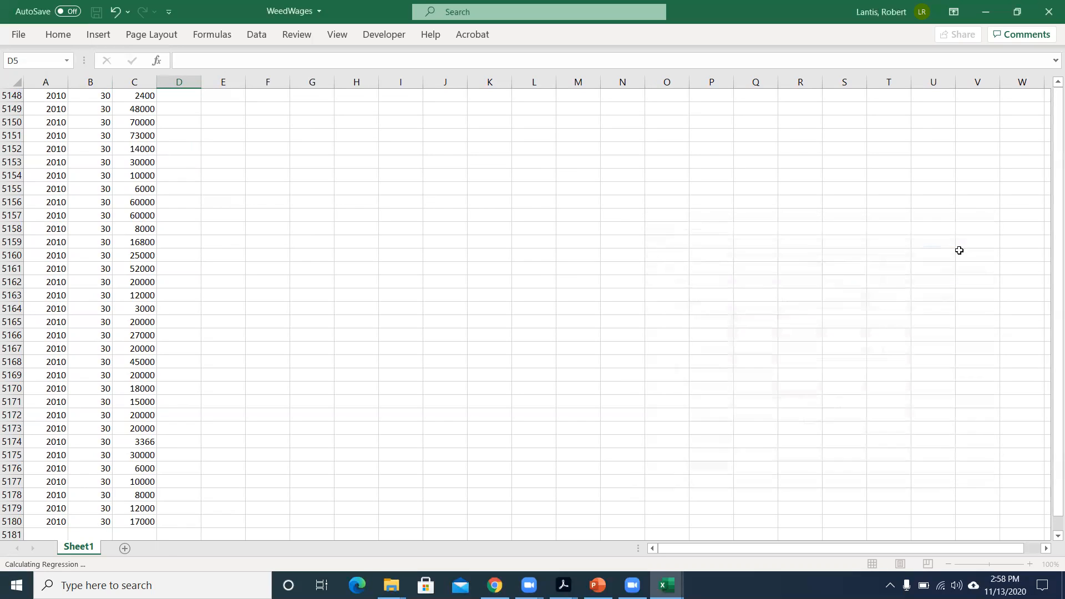